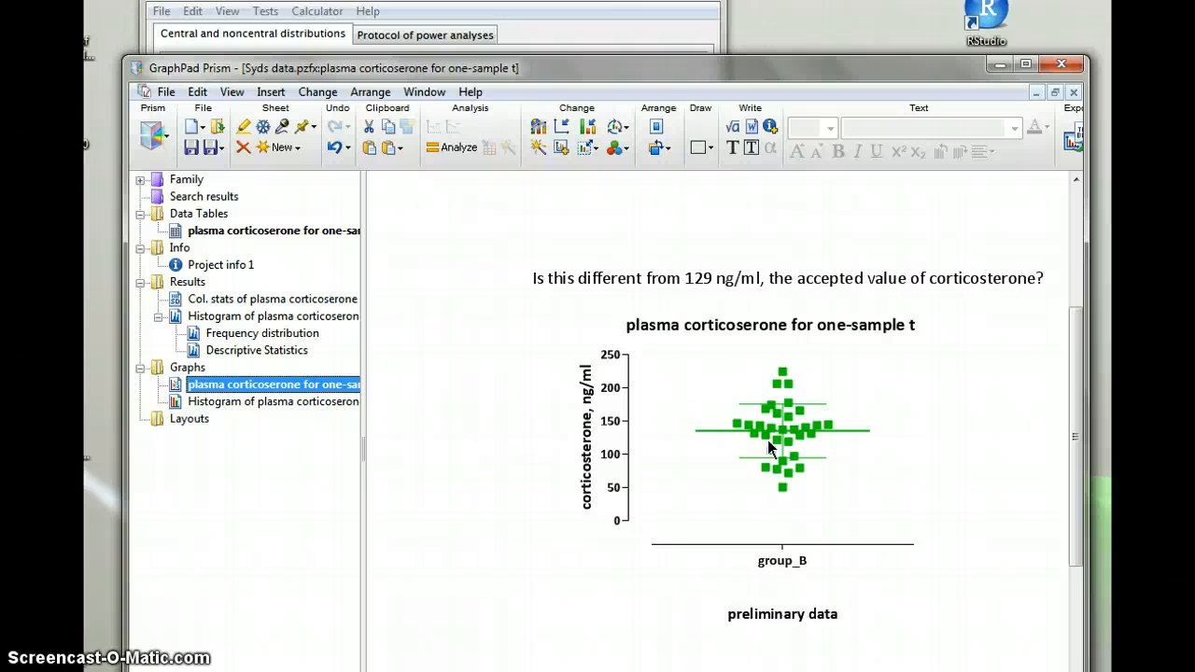
# Open the column statistics results for plasma corticosterone and look up group_B's mean and standard deviation.
pyautogui.click(749, 440)
pyautogui.click(175, 295)
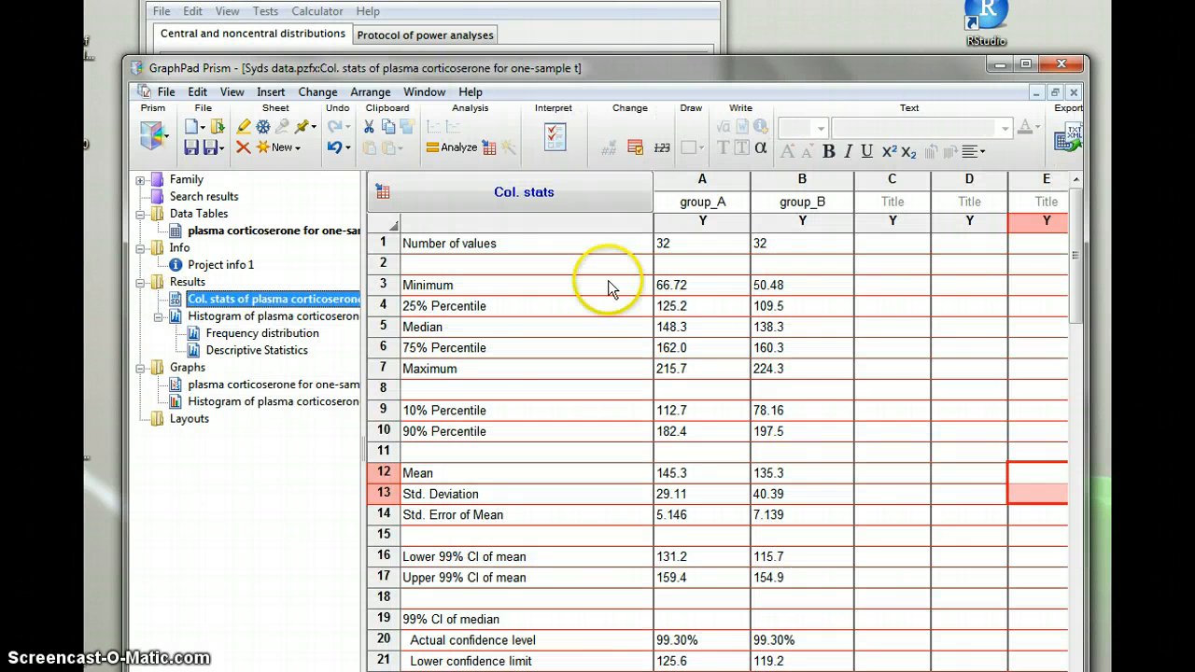
pyautogui.click(796, 492)
# Switch to G*Power and choose the t tests family with the test "Means: Difference from constant (one sample case)".
pyautogui.click(583, 21)
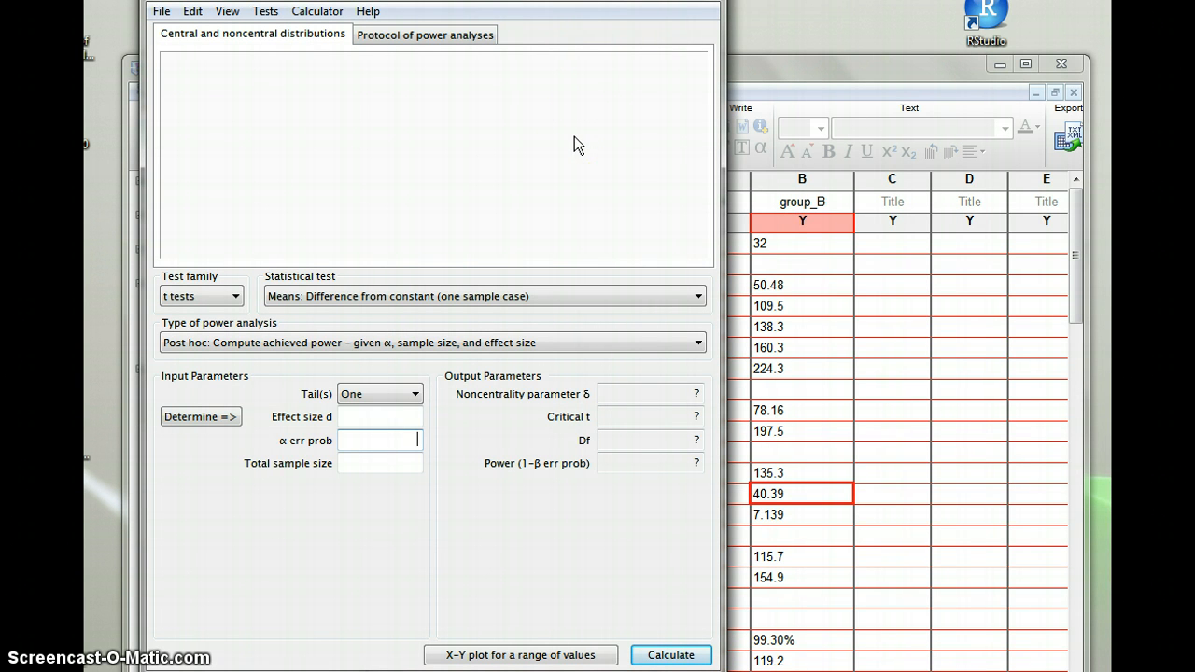
pyautogui.click(238, 298)
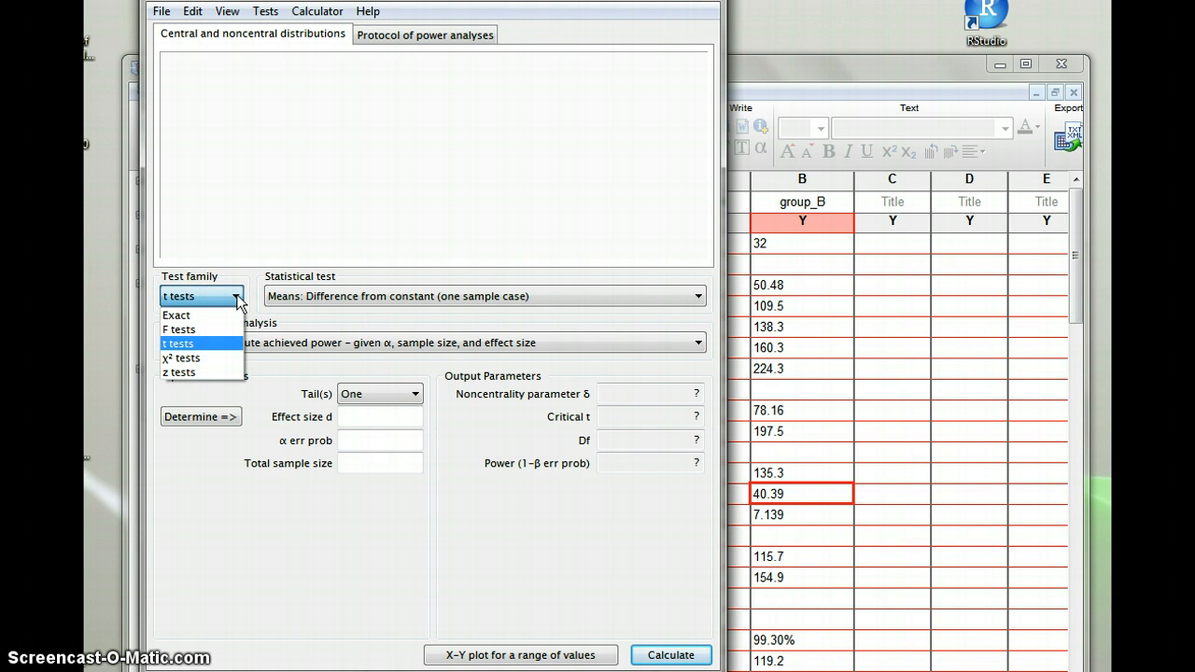
pyautogui.click(233, 348)
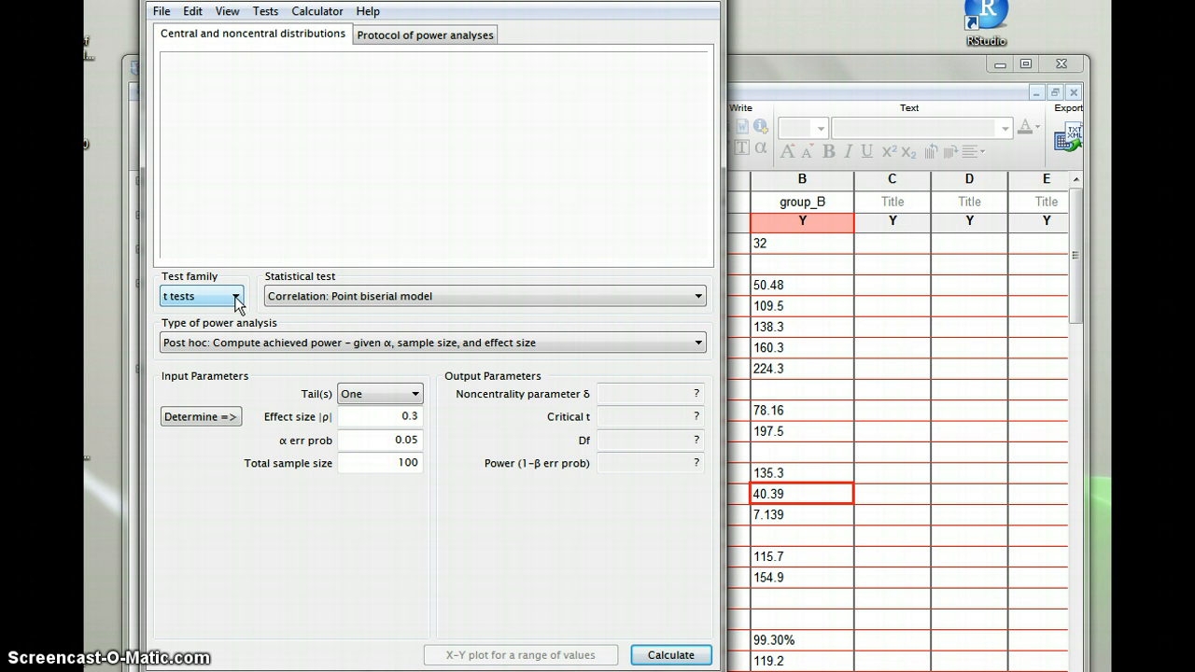
pyautogui.click(302, 296)
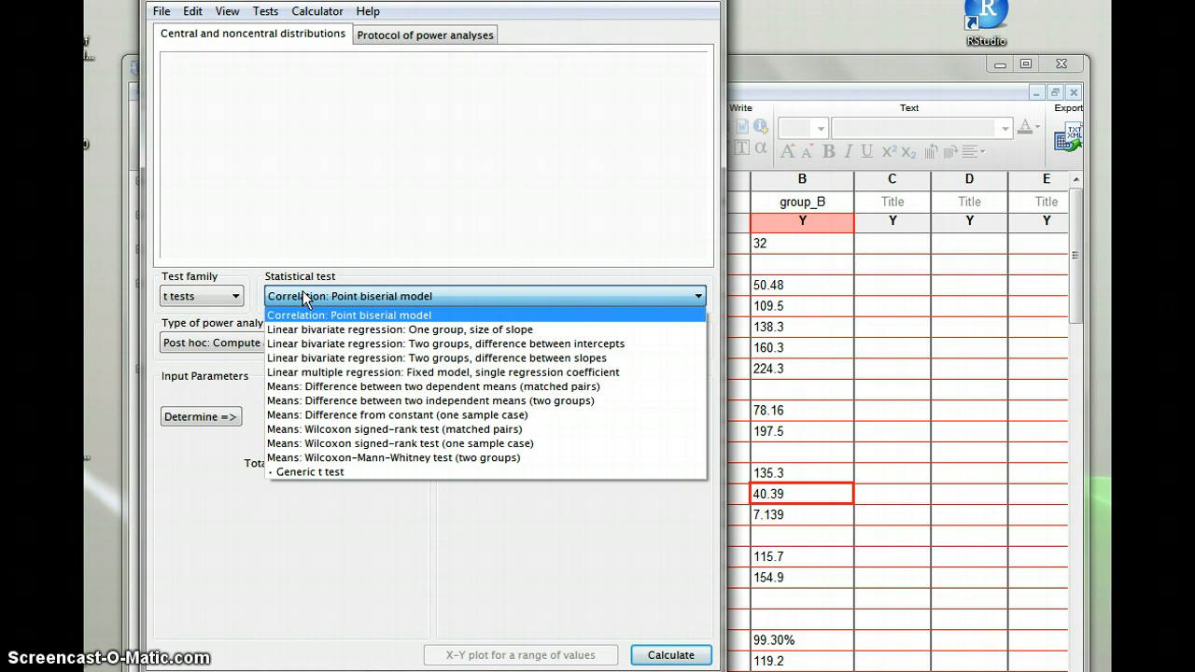
pyautogui.moveTo(303, 291); pyautogui.dragTo(335, 421)
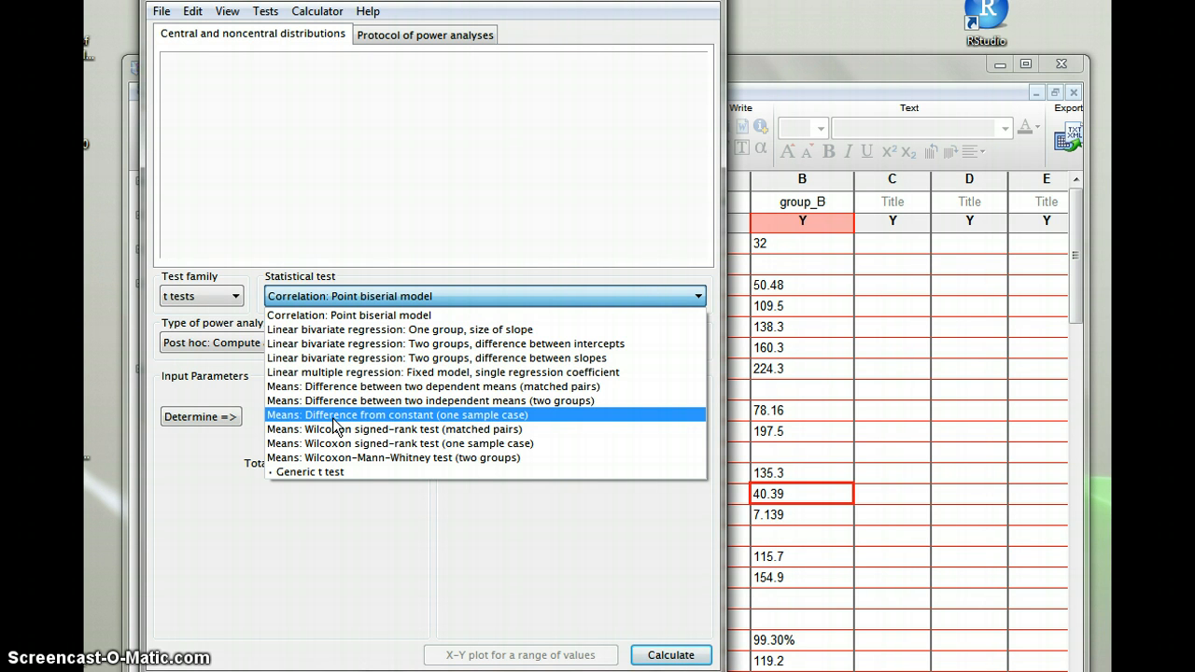
pyautogui.click(403, 425)
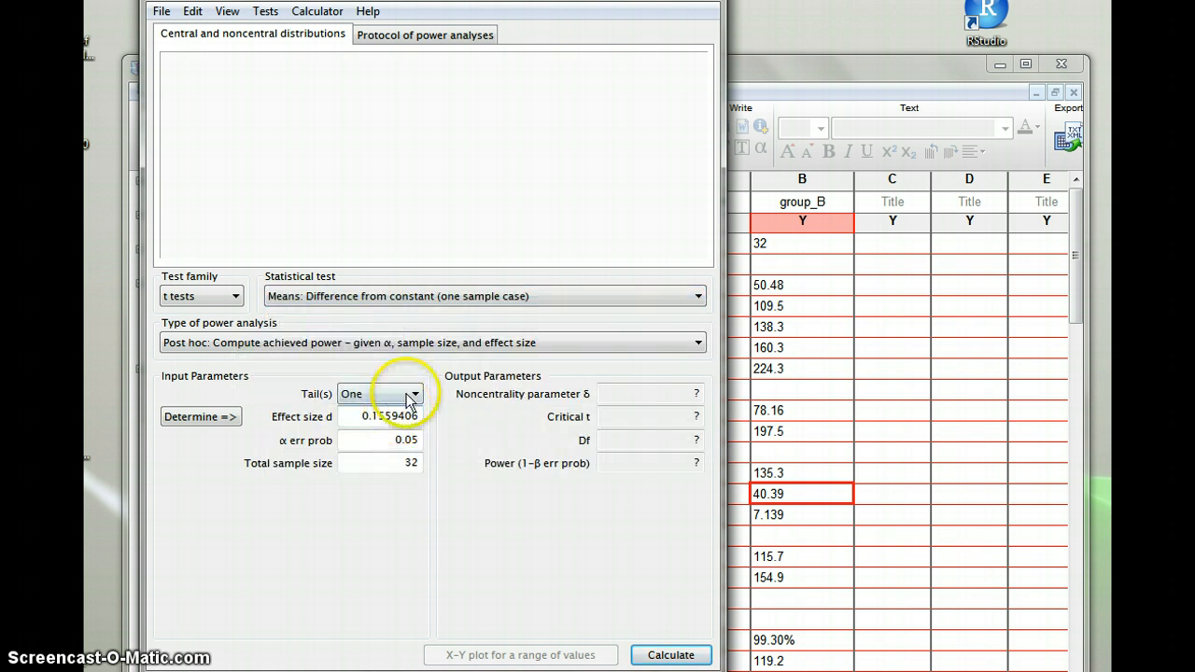
# Set the type of power analysis to "A priori: Compute required sample size" and clear the effect size d value.
pyautogui.click(485, 345)
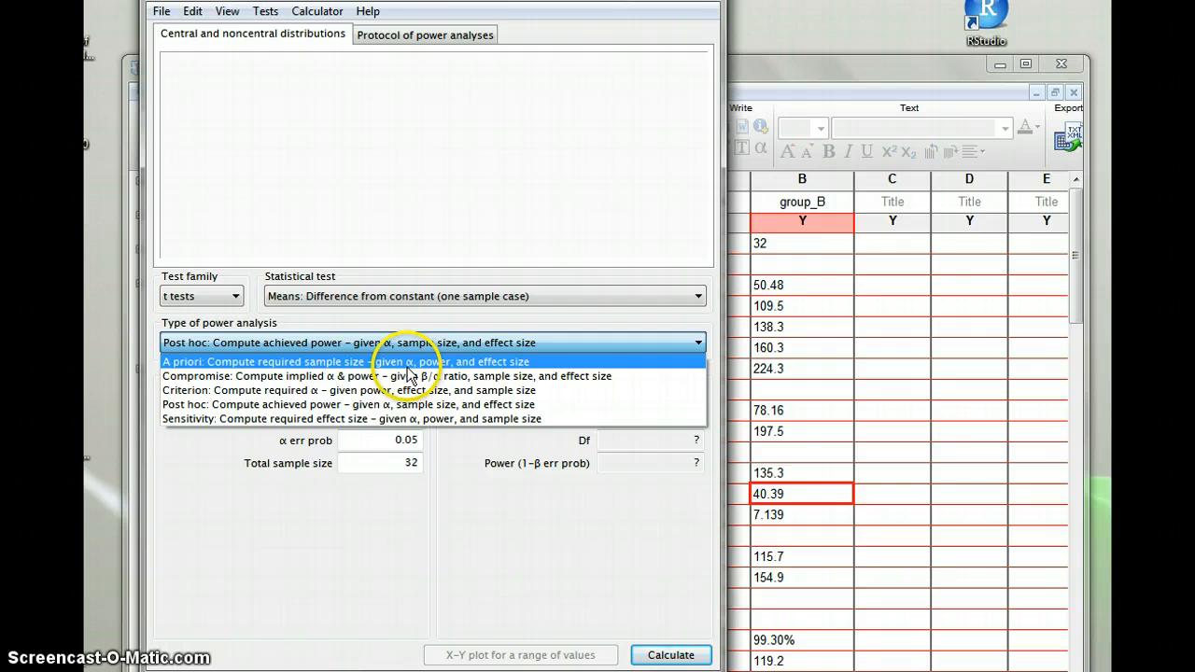
pyautogui.click(512, 364)
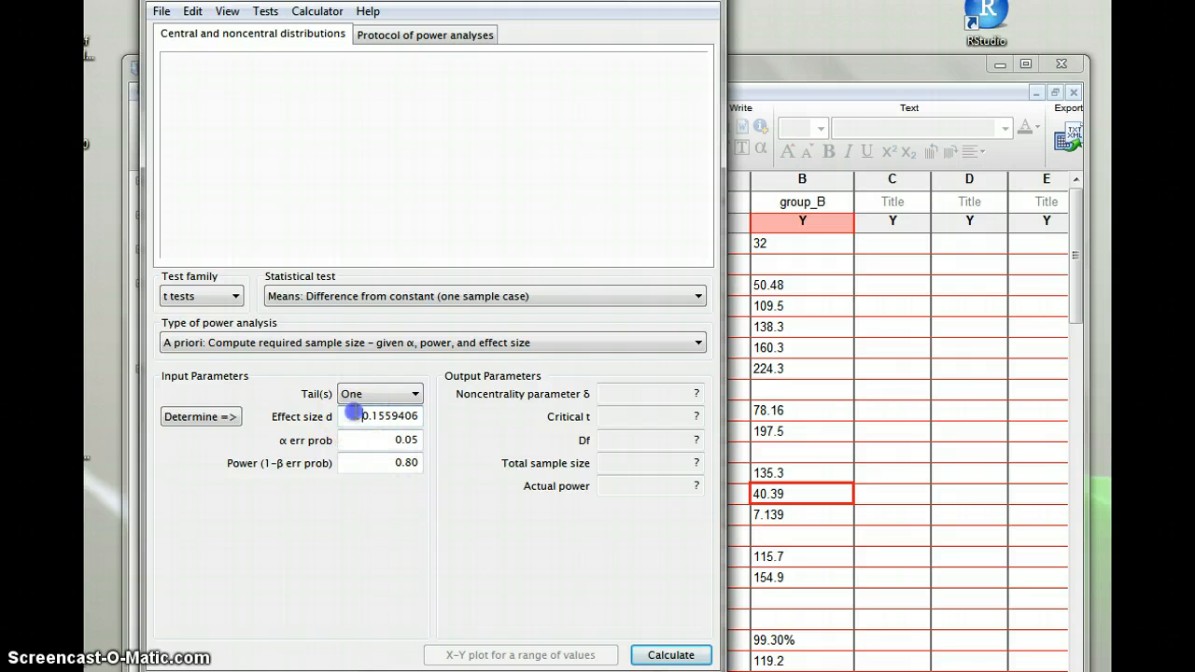
pyautogui.moveTo(354, 415); pyautogui.dragTo(432, 420)
pyautogui.press('BackSpace')
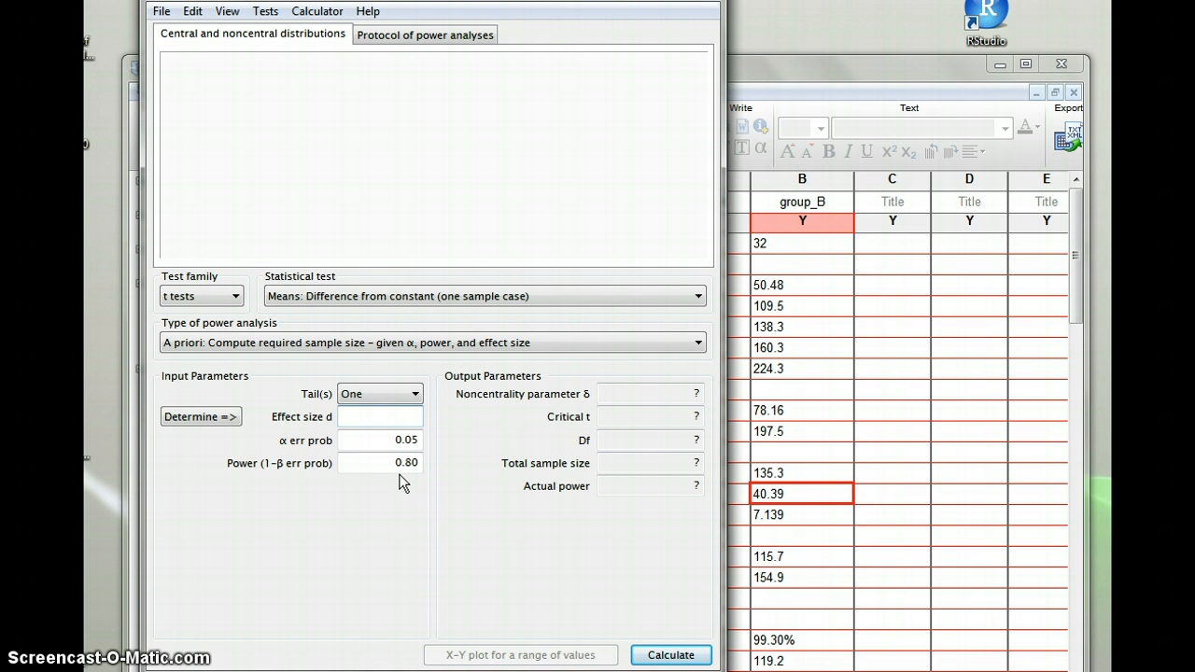
# Set the number of tails for the test to Two.
pyautogui.click(414, 395)
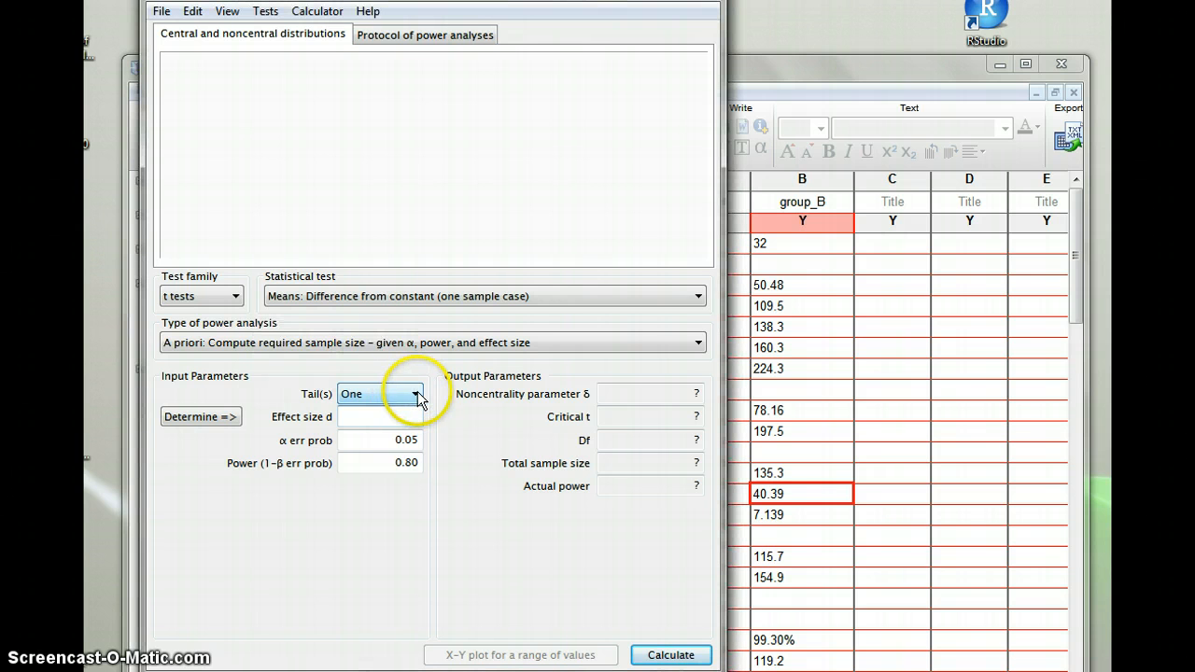
pyautogui.click(414, 394)
pyautogui.click(409, 427)
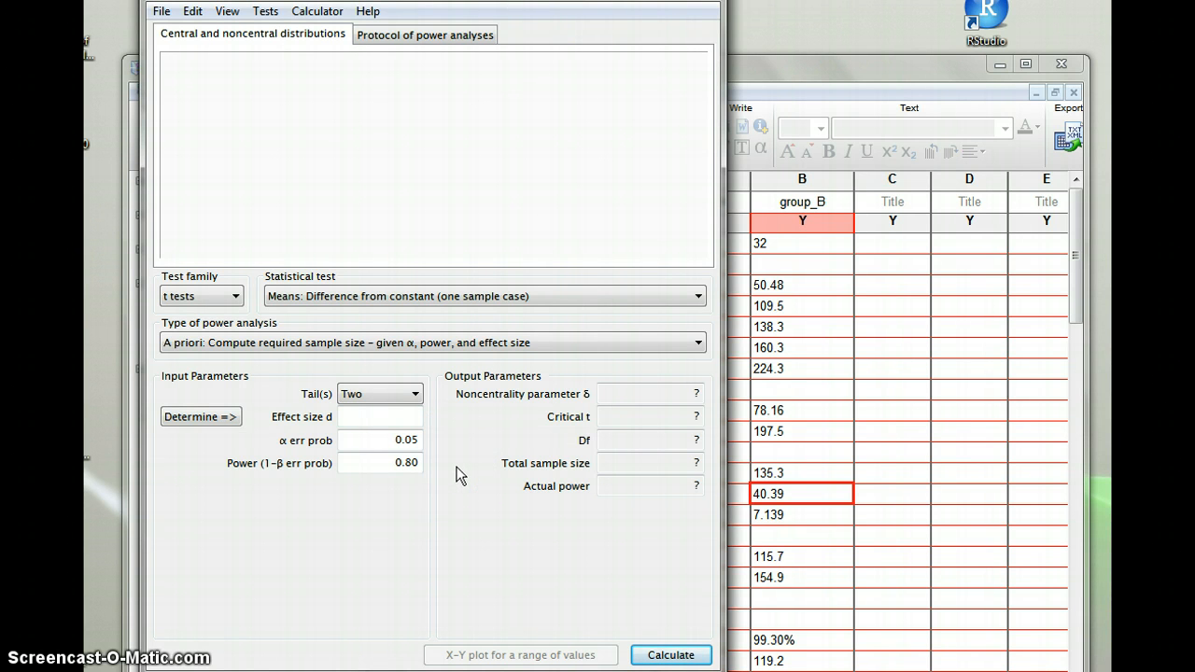
# Open the calculator that determines effect size d from the means and standard deviation.
pyautogui.click(383, 419)
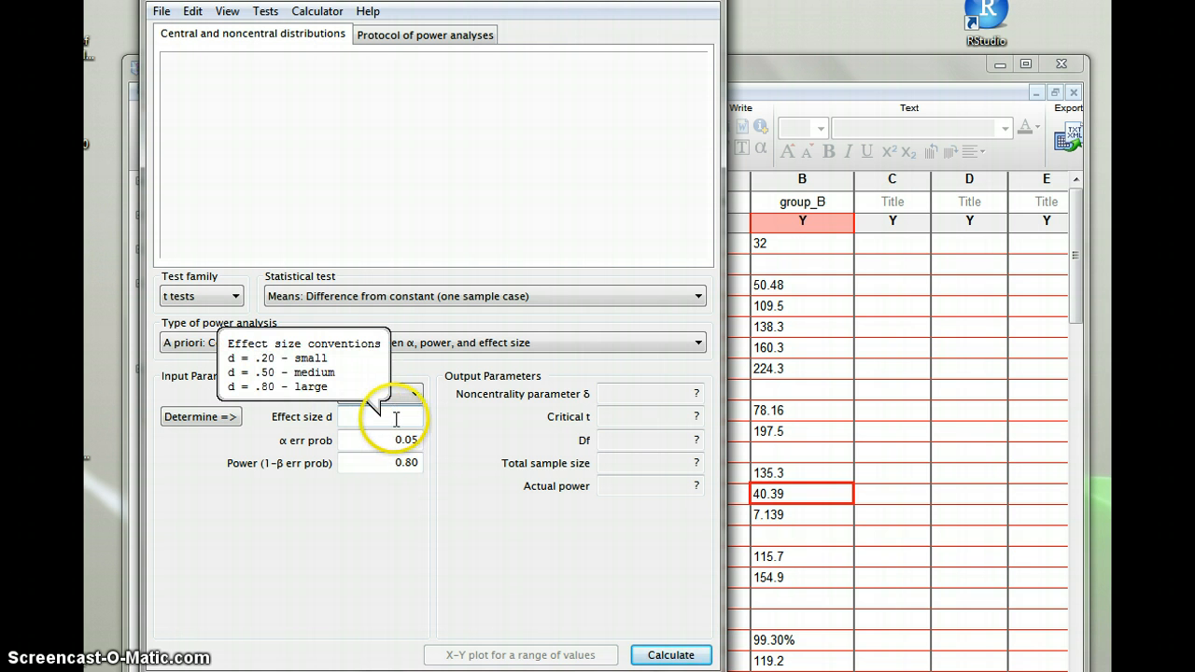
pyautogui.click(209, 419)
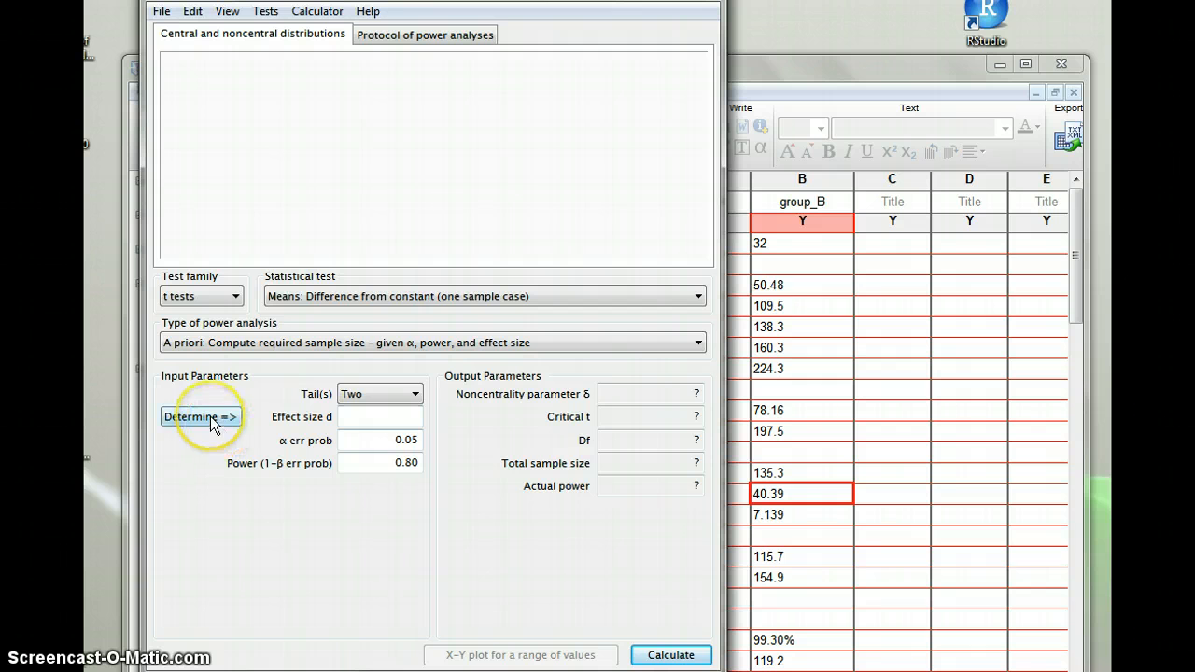
pyautogui.click(211, 421)
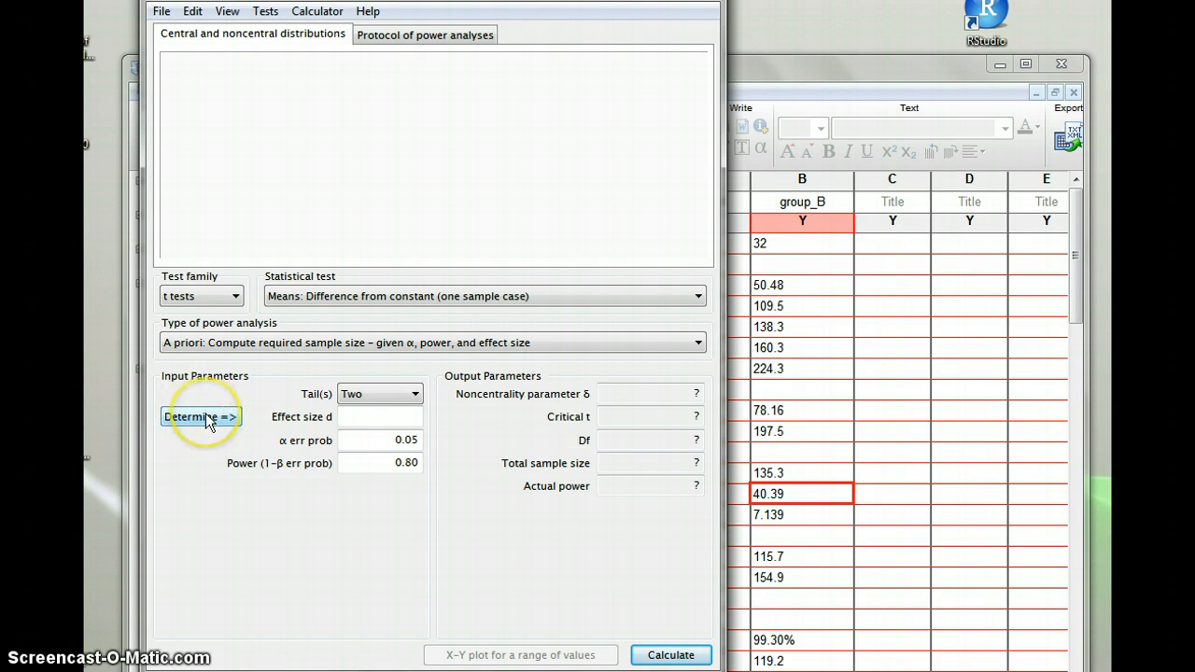
pyautogui.click(206, 416)
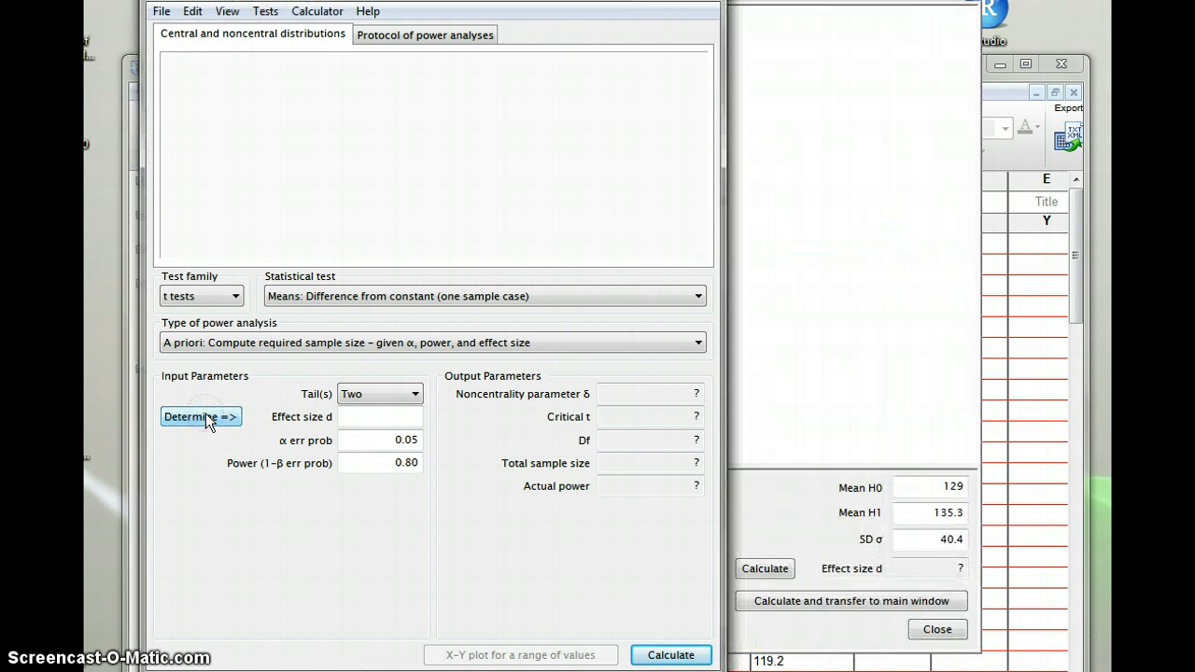
# Check the Mean H0, Mean H1 and SD σ entries in the effect size calculator.
pyautogui.click(948, 512)
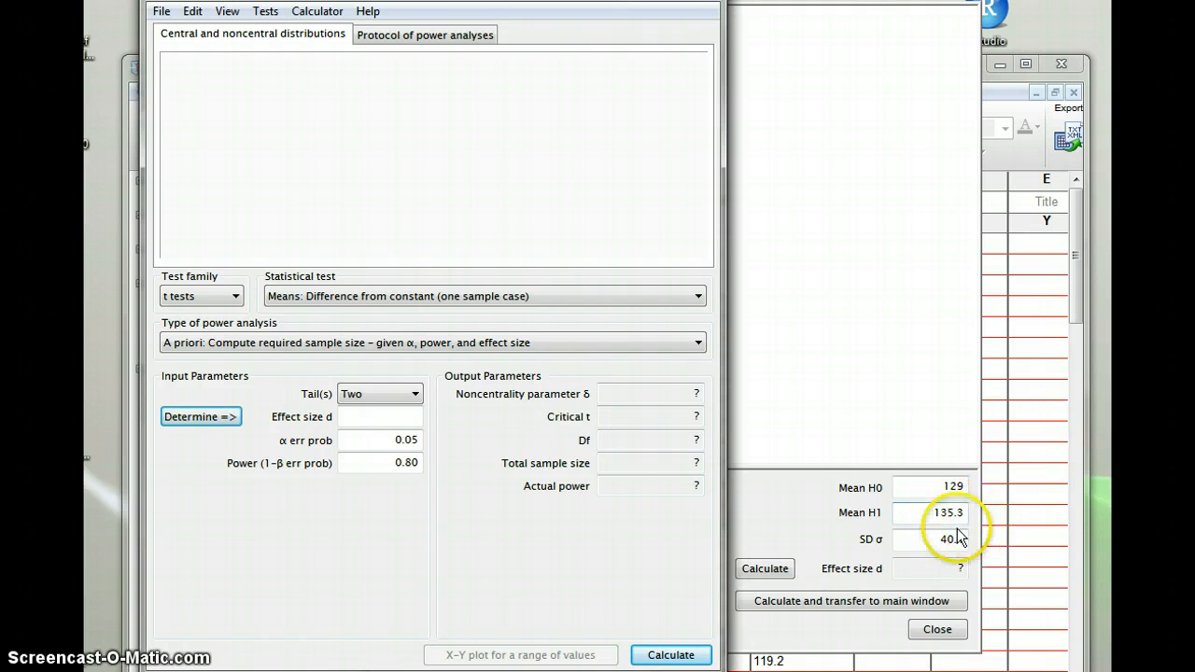
pyautogui.click(945, 512)
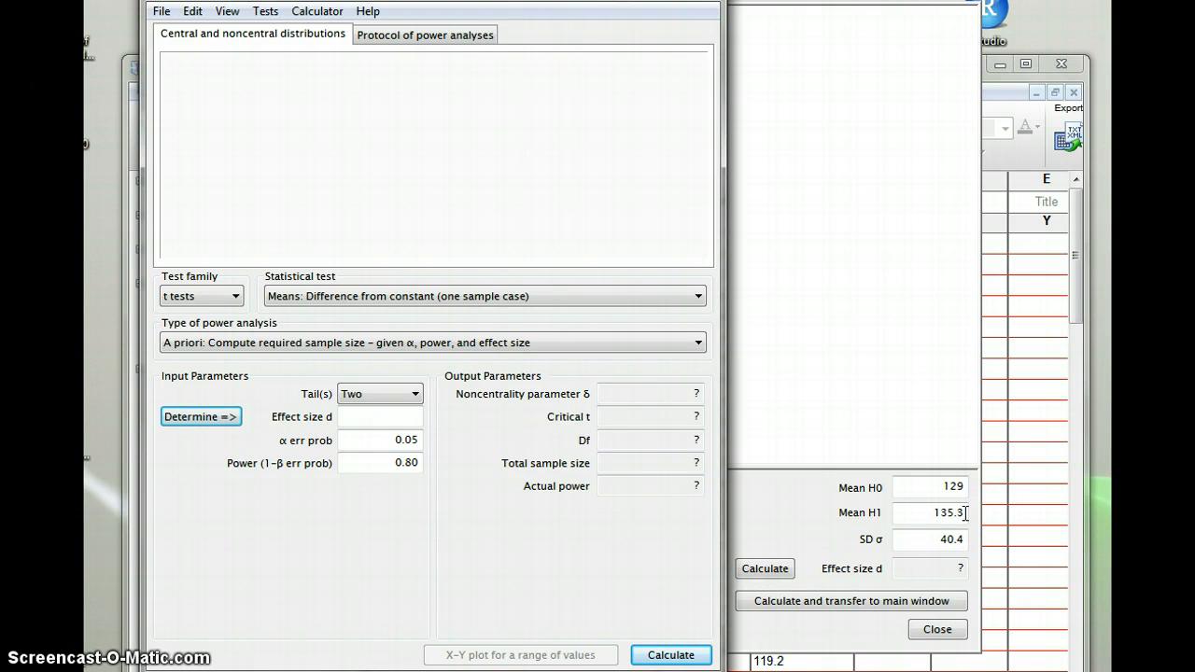
pyautogui.click(963, 486)
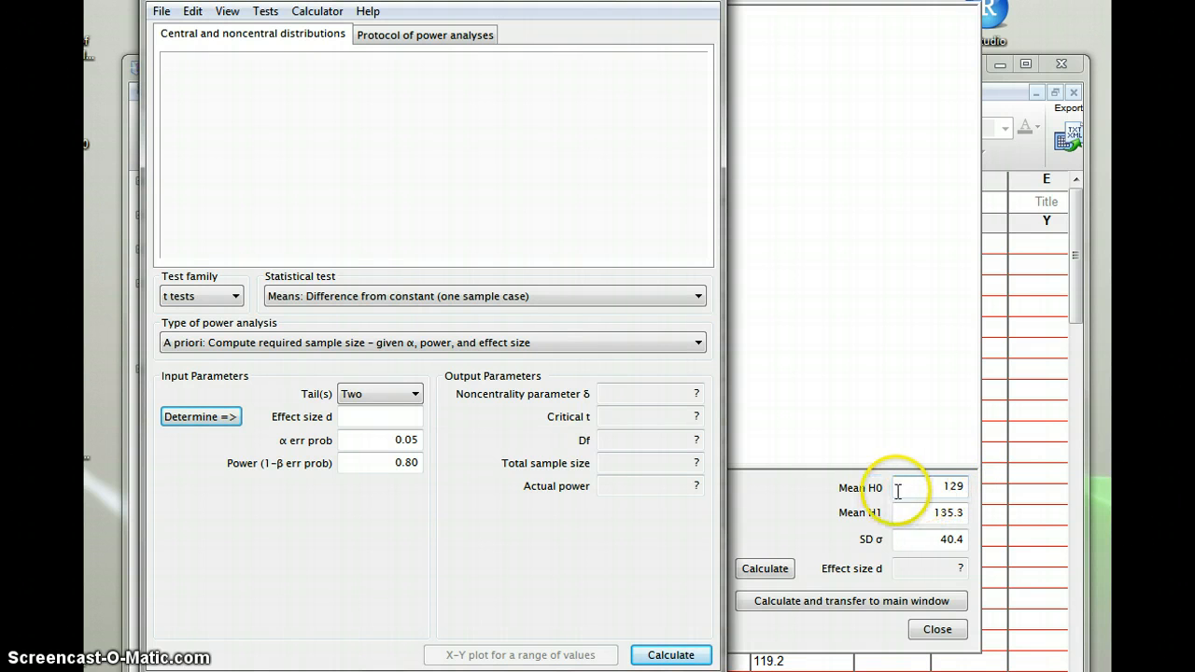
pyautogui.click(945, 486)
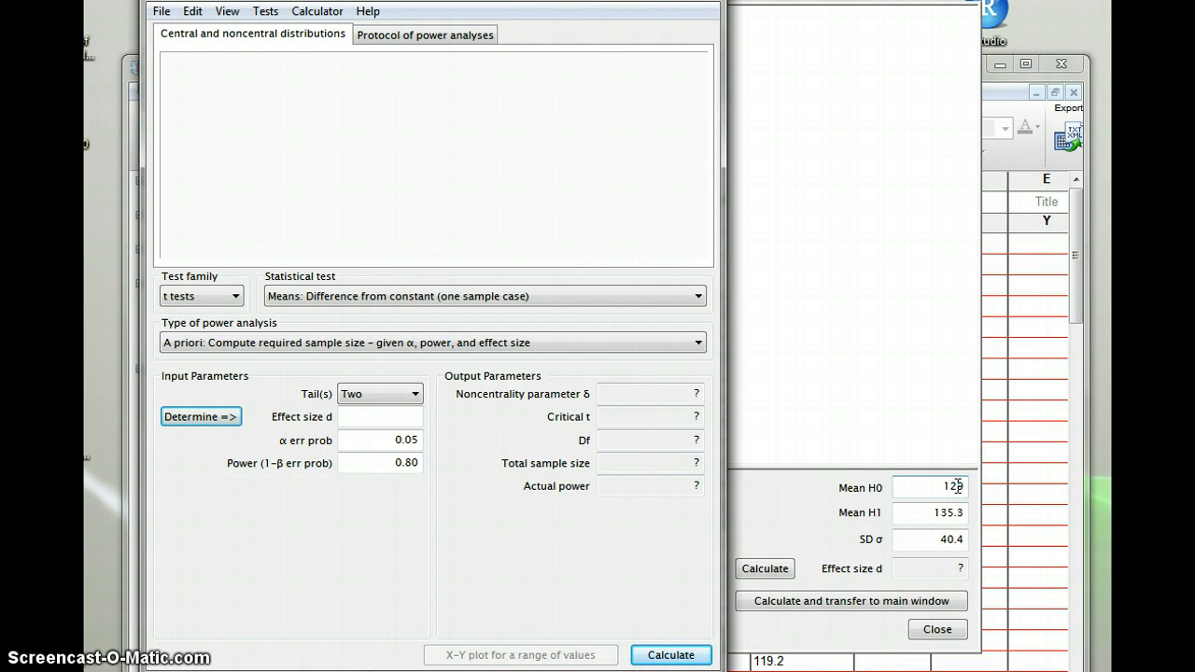
pyautogui.click(963, 487)
pyautogui.click(908, 511)
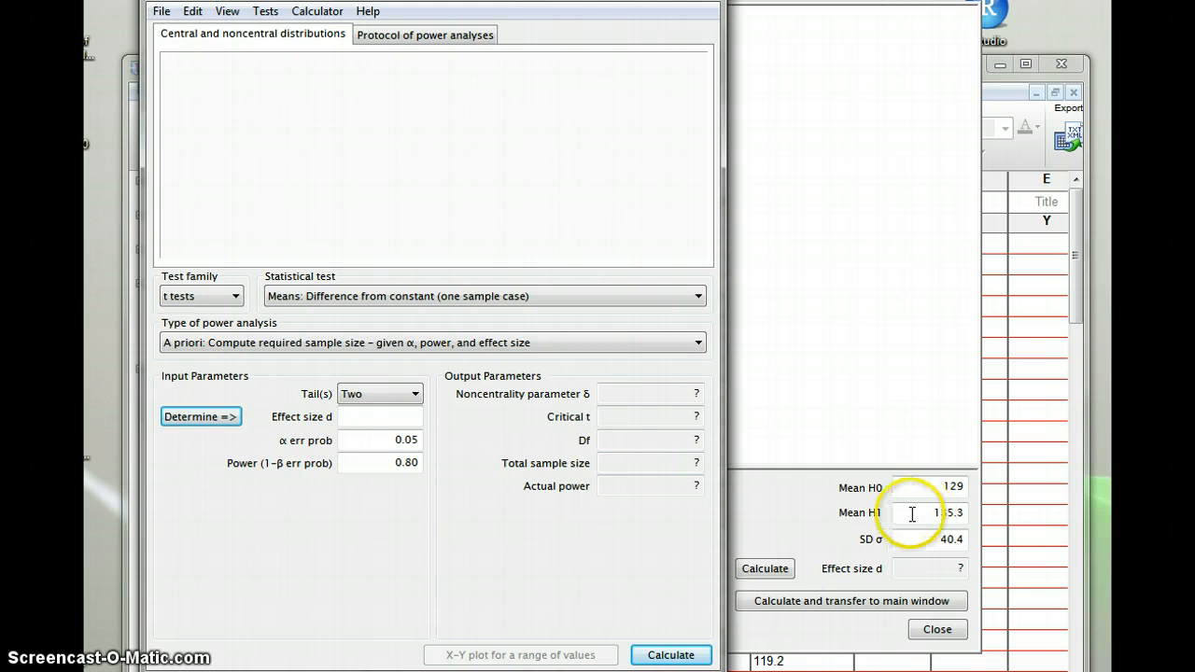
pyautogui.click(942, 512)
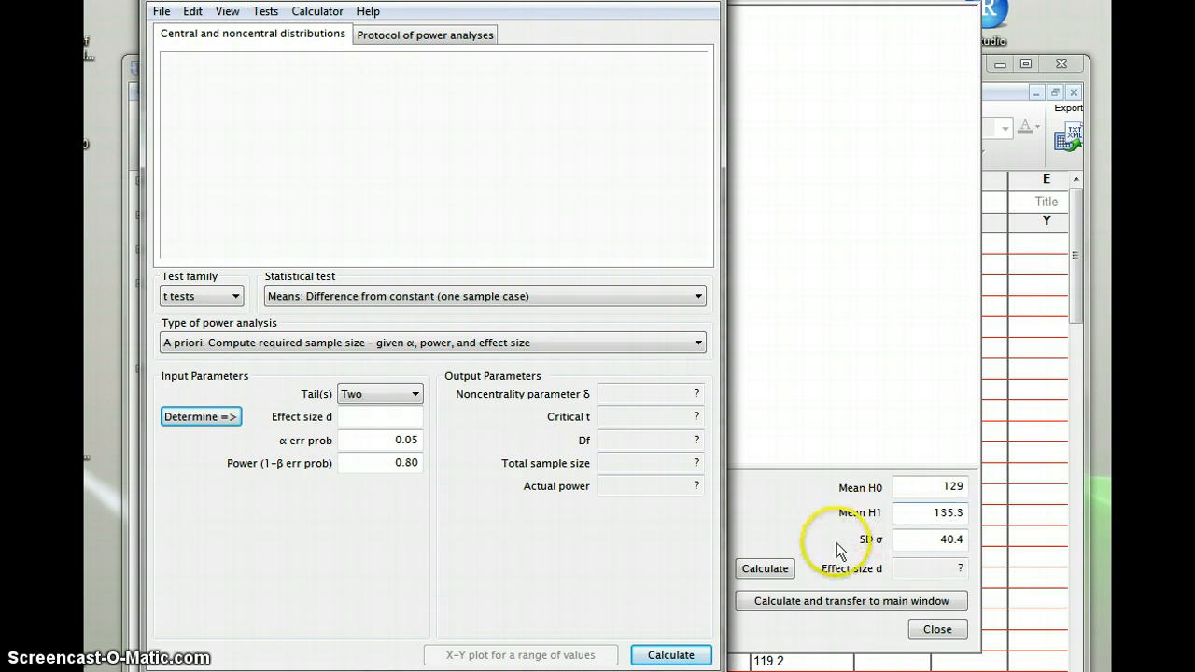
pyautogui.click(939, 541)
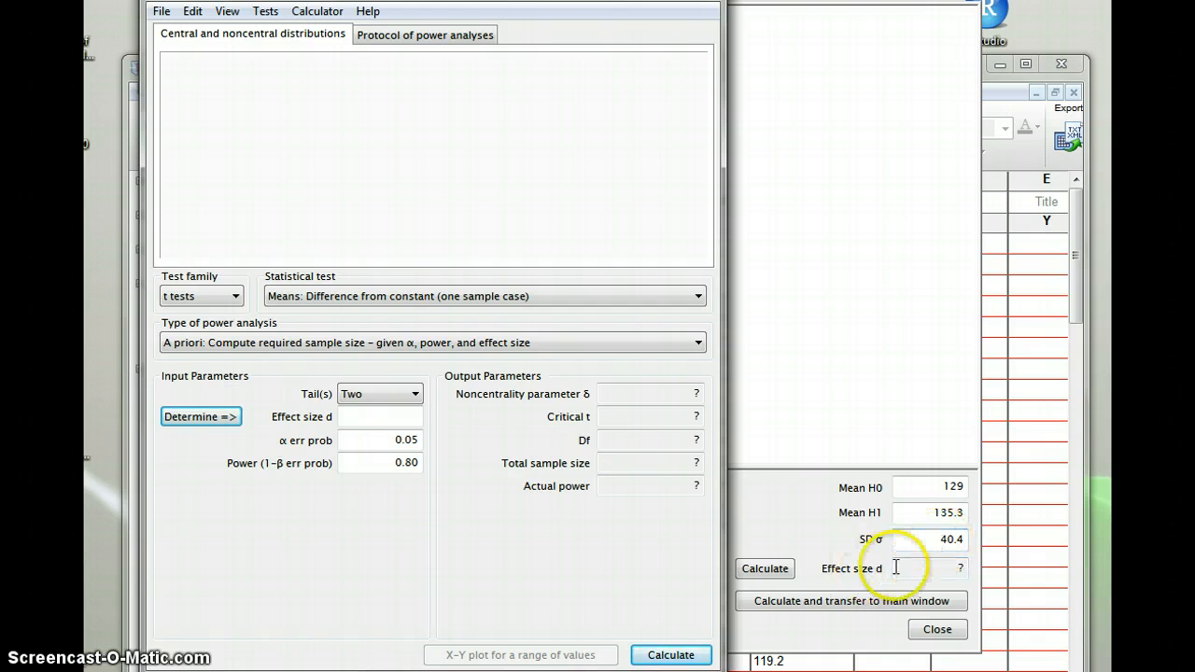
pyautogui.click(947, 509)
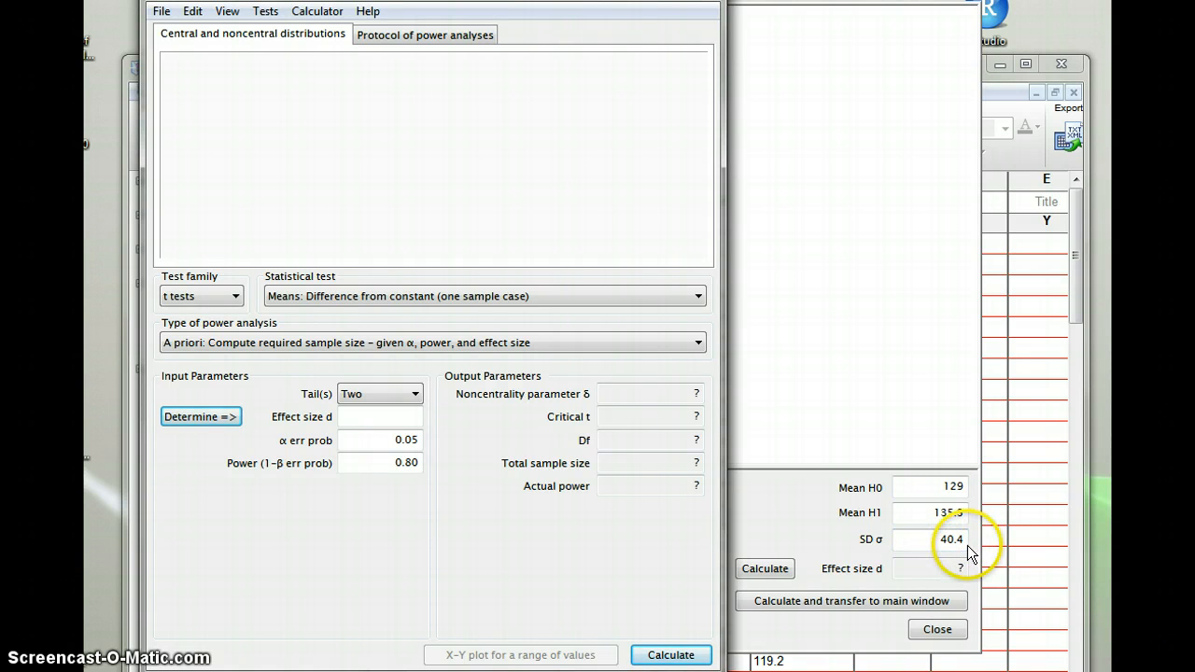
# Calculate effect size d from the entered means and SD and transfer it to the main window.
pyautogui.click(787, 571)
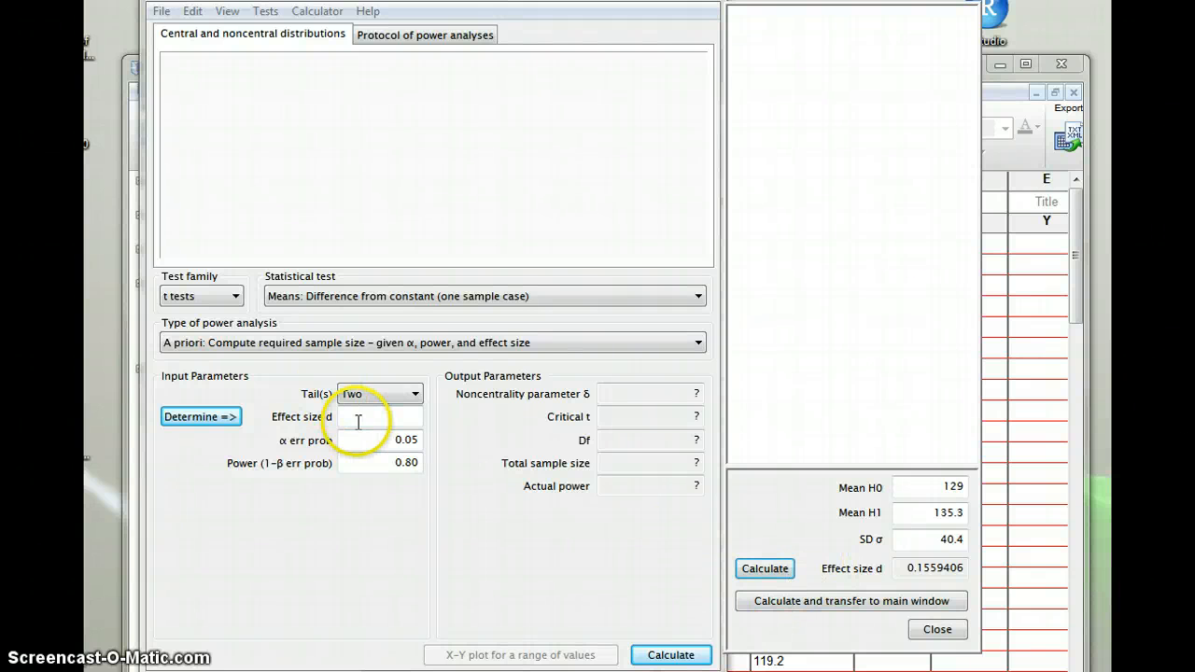
pyautogui.click(783, 602)
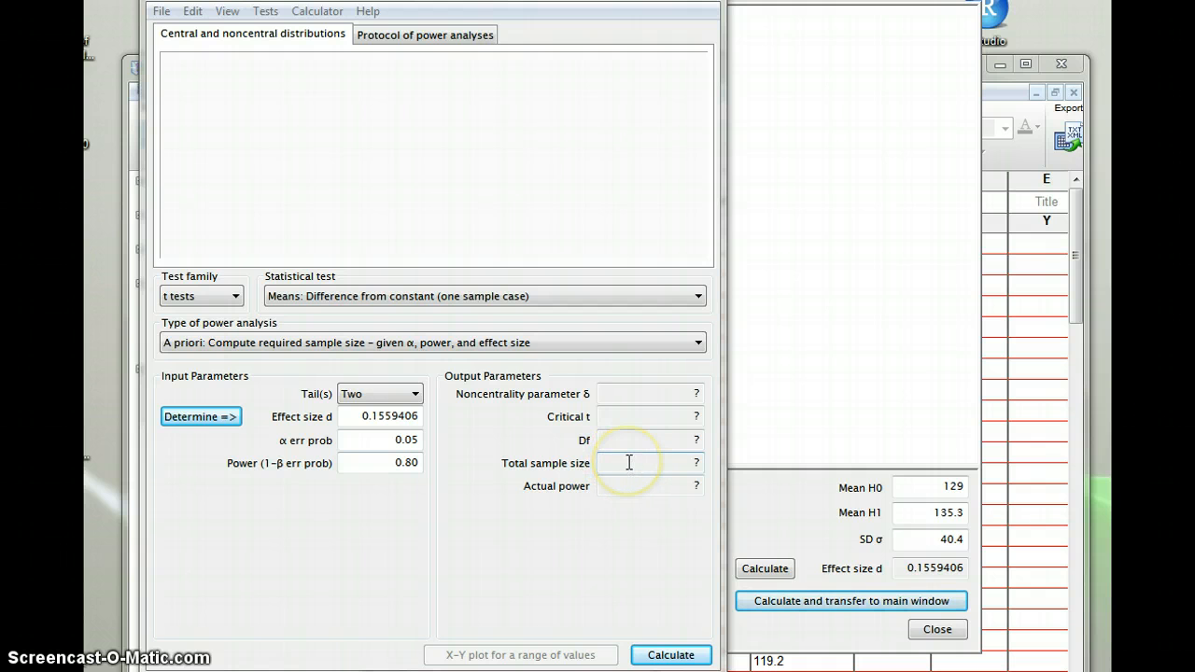
# Calculate the required total sample size and review the power and α err prob inputs behind it.
pyautogui.click(669, 656)
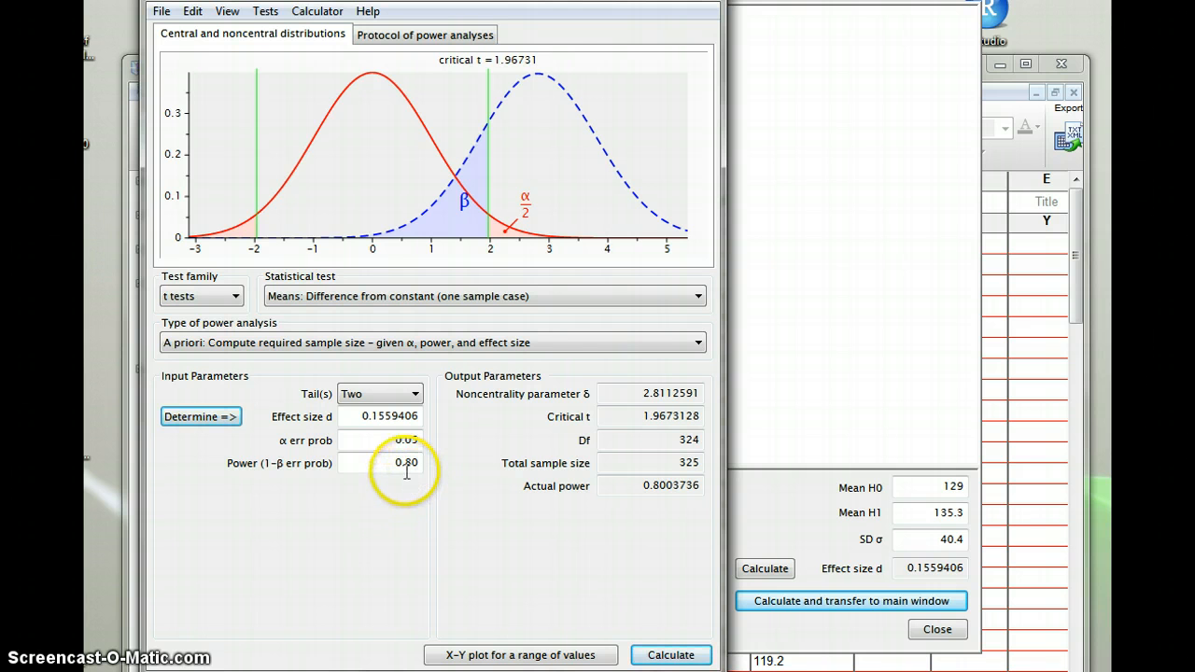
pyautogui.click(407, 467)
pyautogui.click(408, 443)
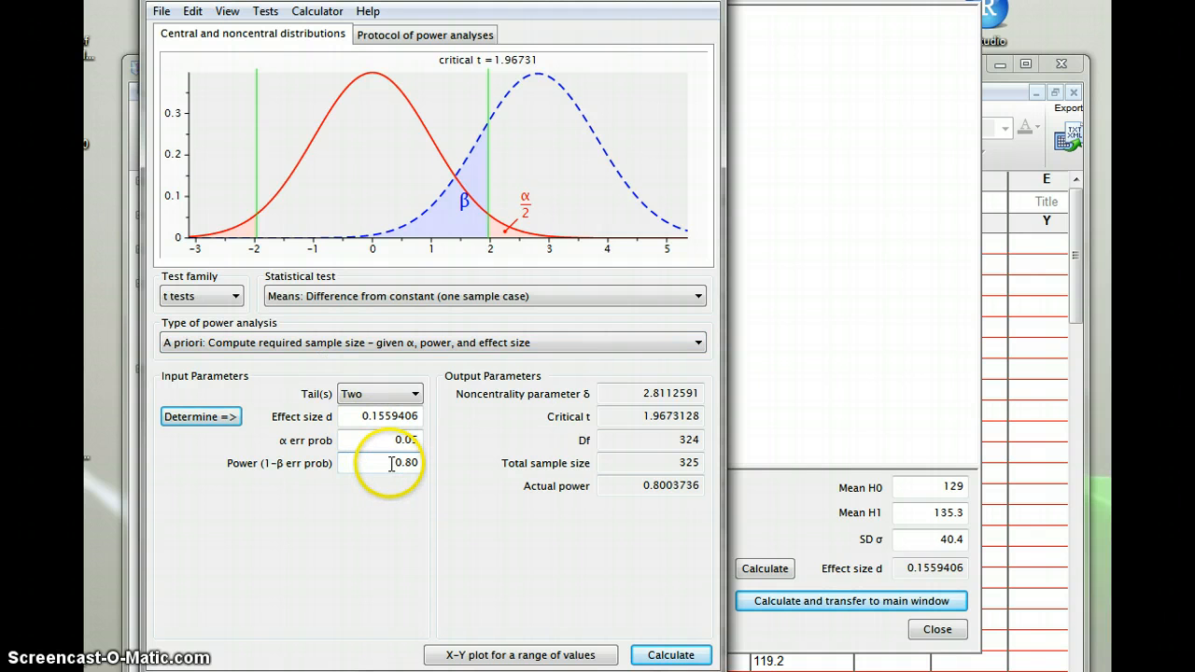
# Change the analysis to "Post hoc: Compute achieved power" and calculate the power for a total sample size of 32.
pyautogui.click(370, 344)
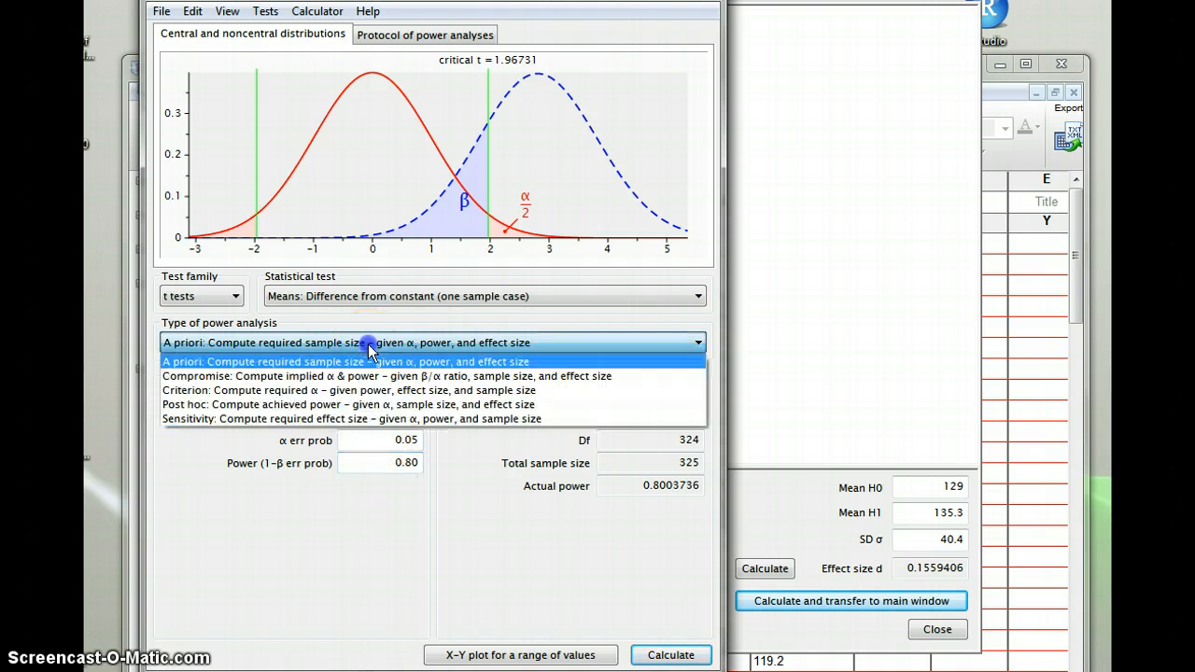
pyautogui.click(368, 405)
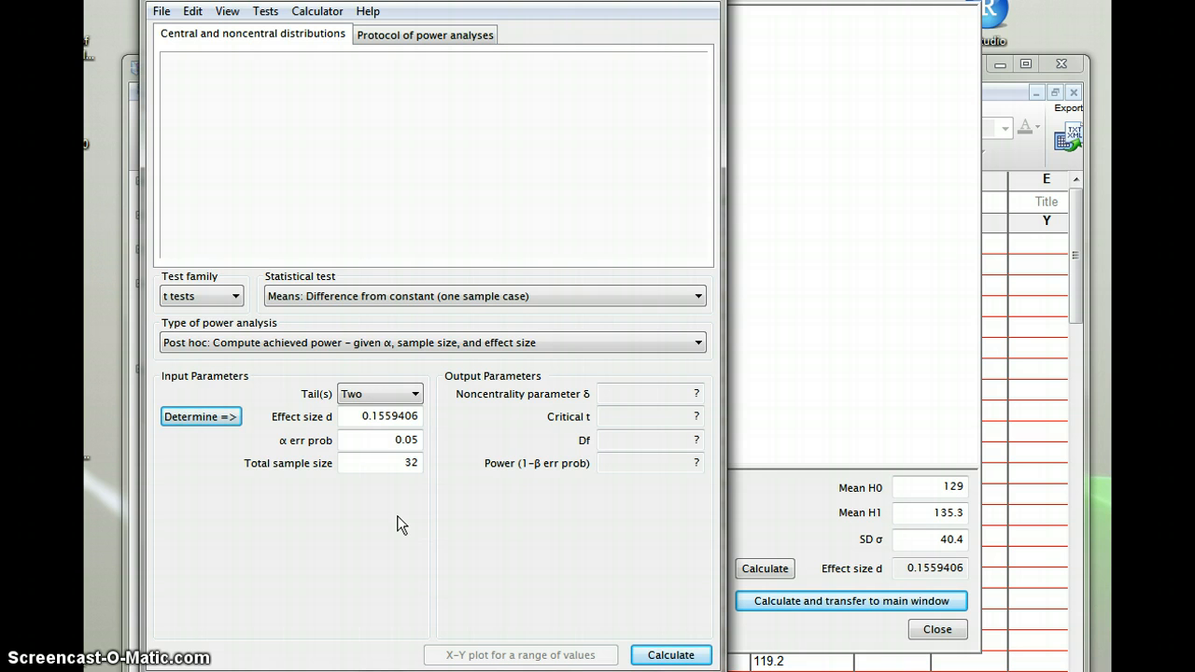
pyautogui.moveTo(381, 415)
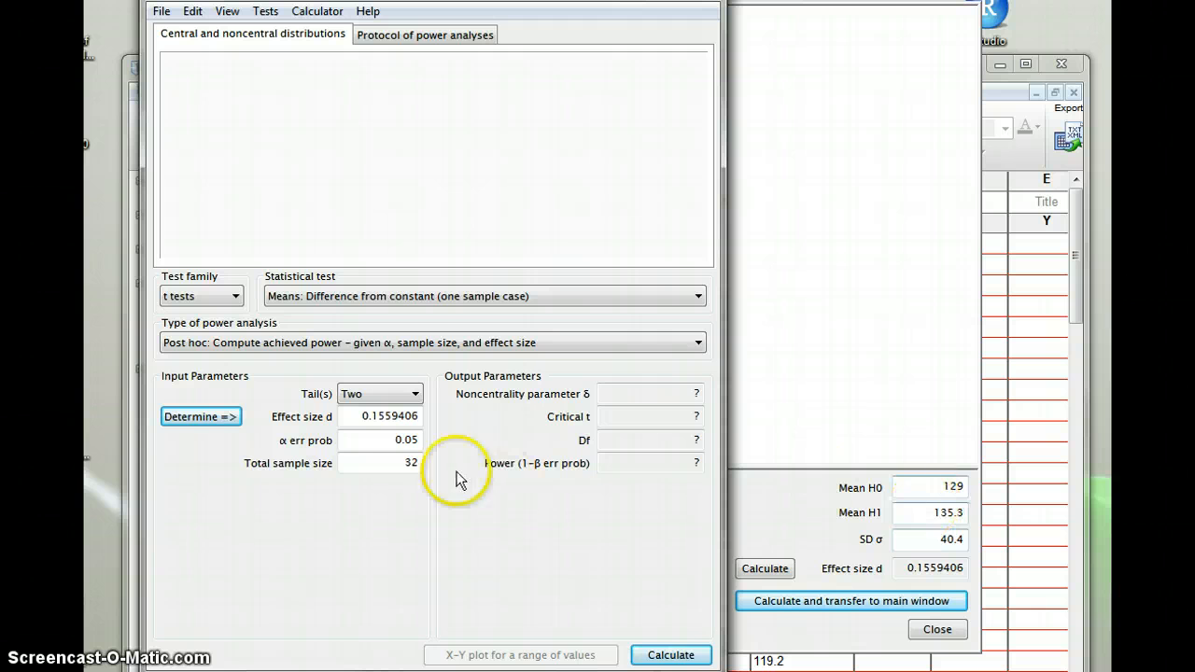
pyautogui.click(405, 464)
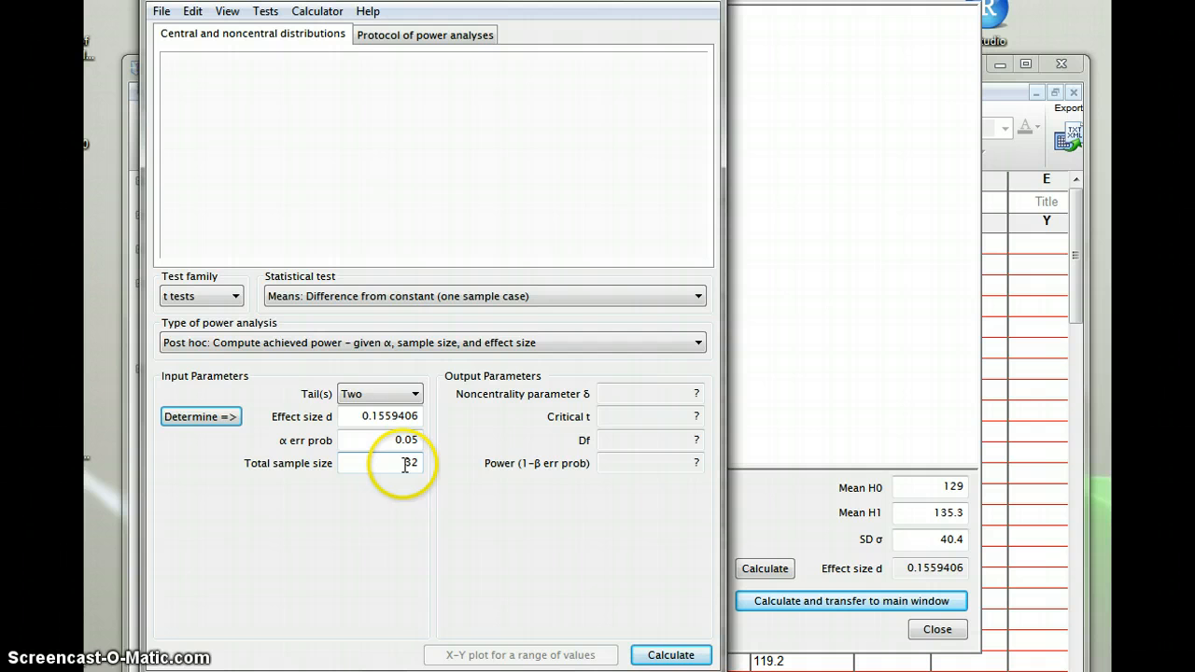
pyautogui.click(679, 658)
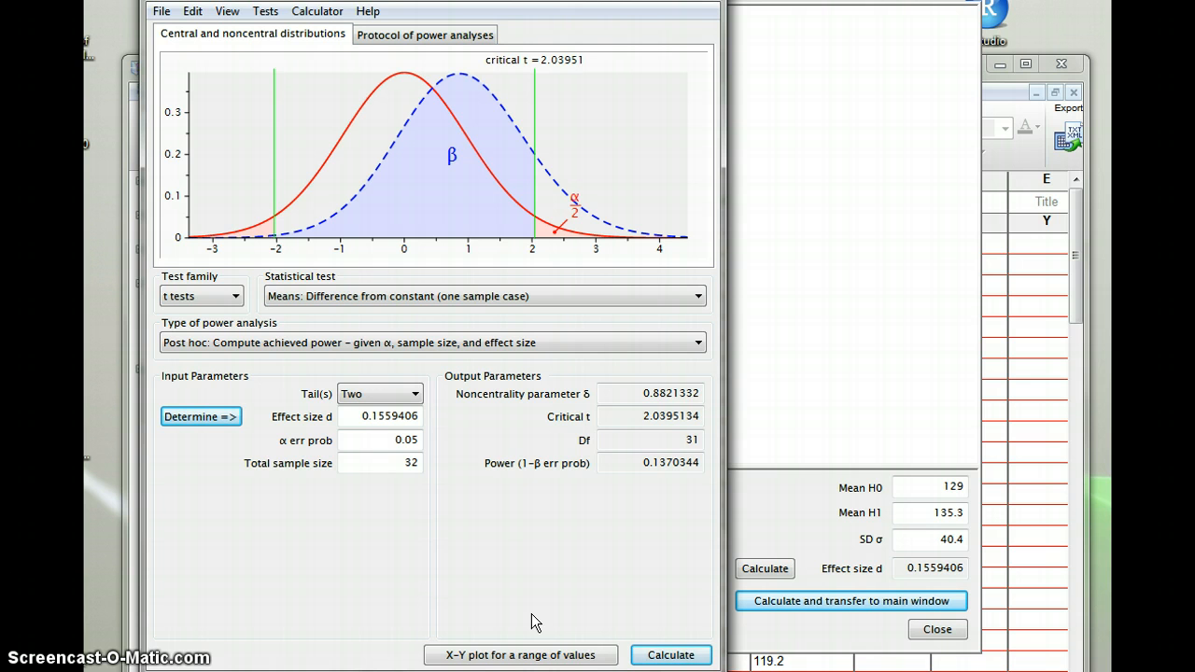
# Switch the power analysis type to A priori and back to Post hoc, and look over the other available analysis types.
pyautogui.click(471, 352)
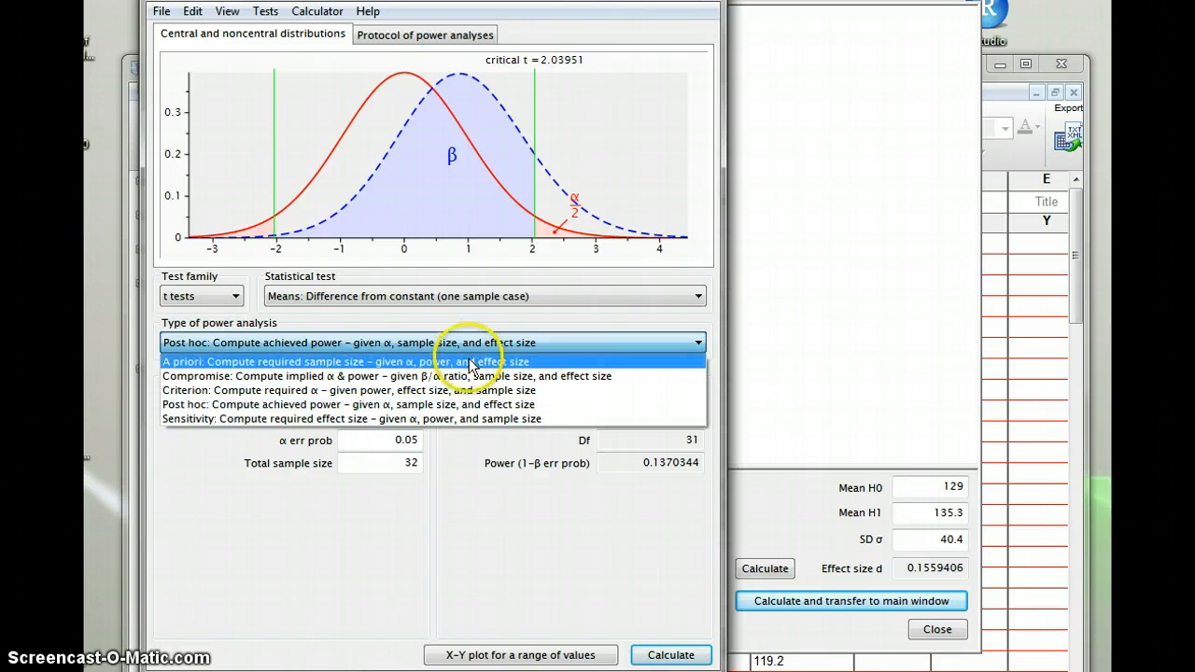
pyautogui.click(470, 362)
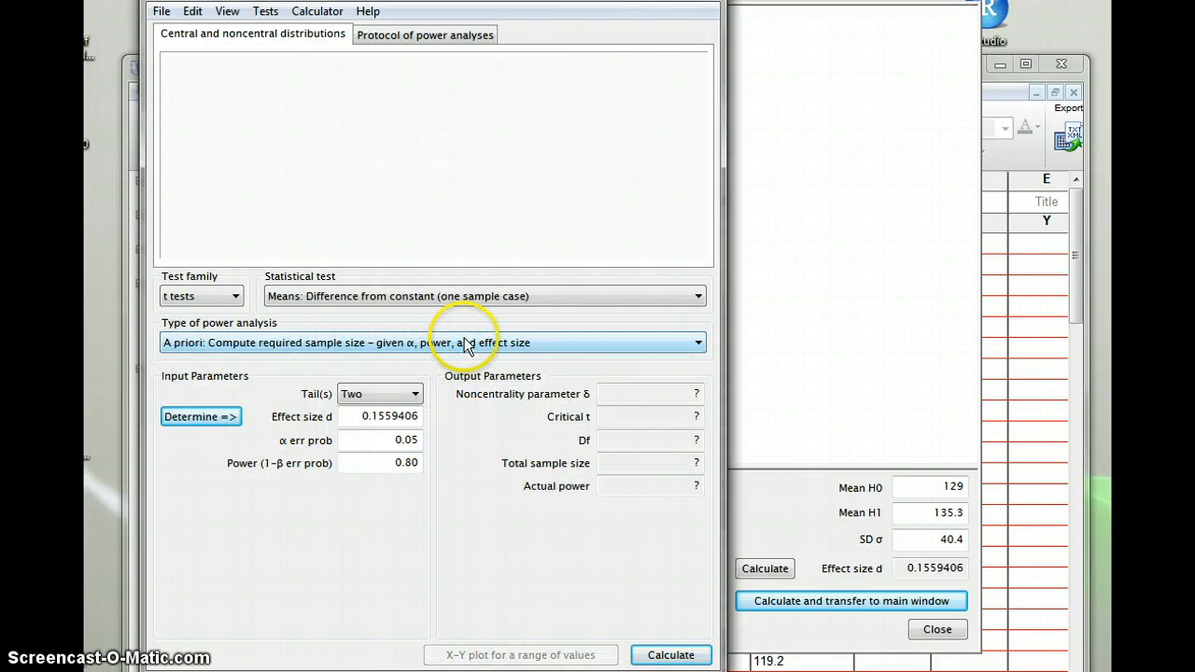
pyautogui.click(463, 344)
pyautogui.click(468, 405)
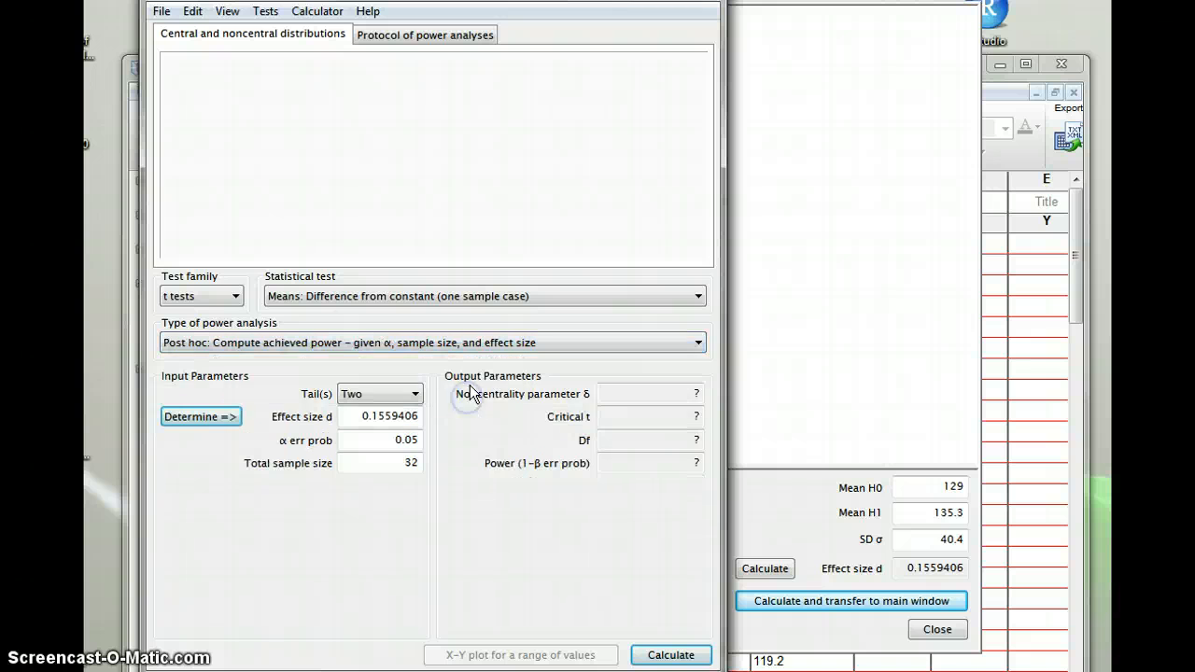
pyautogui.click(470, 343)
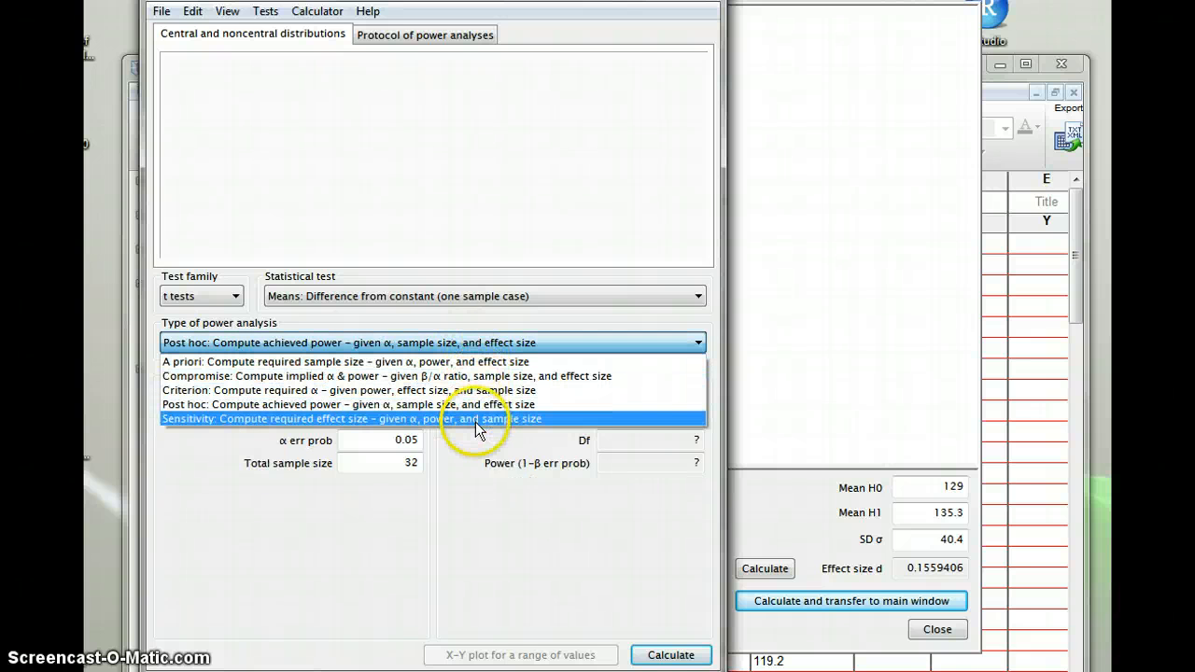
pyautogui.click(458, 589)
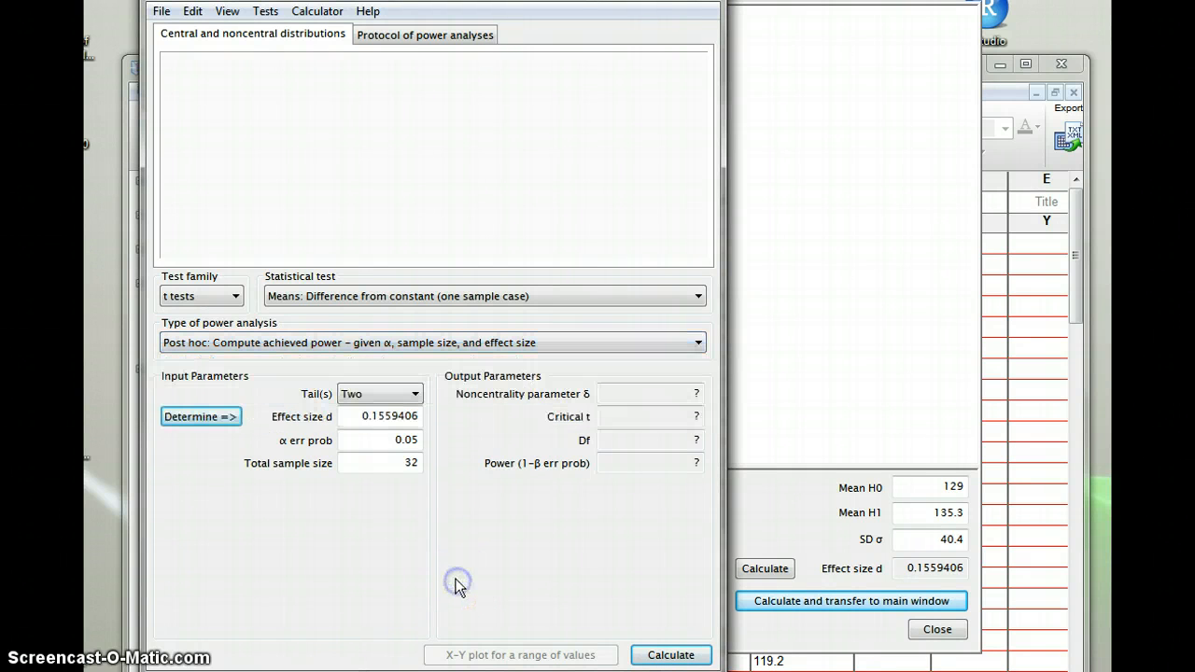